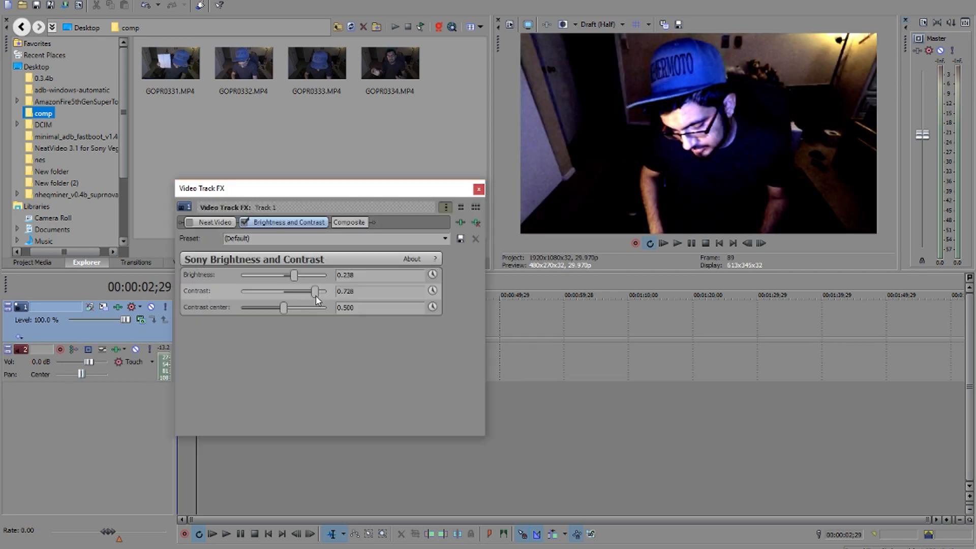
- Set the video track's contrast to 0.782 and play back the clip to judge the noise
drag(315, 297, 319, 299)
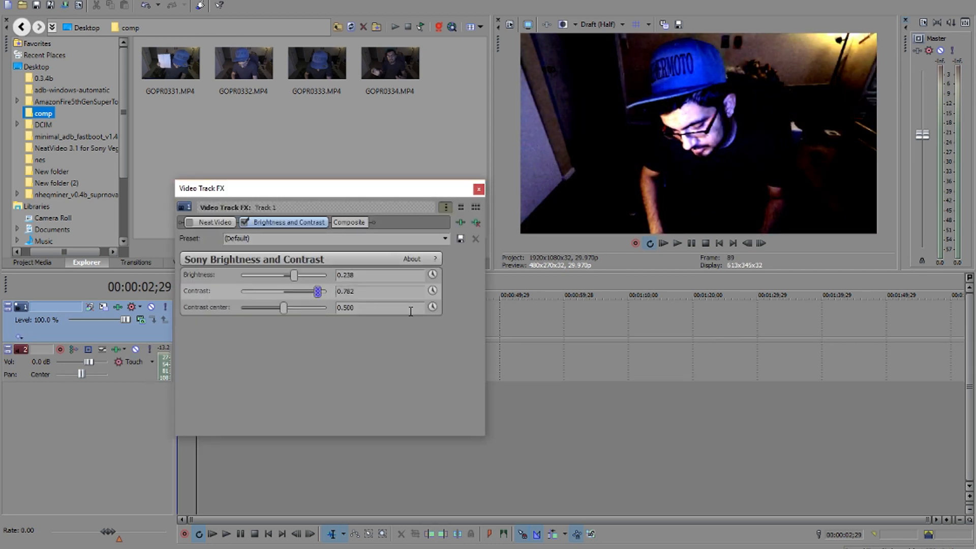
click(676, 243)
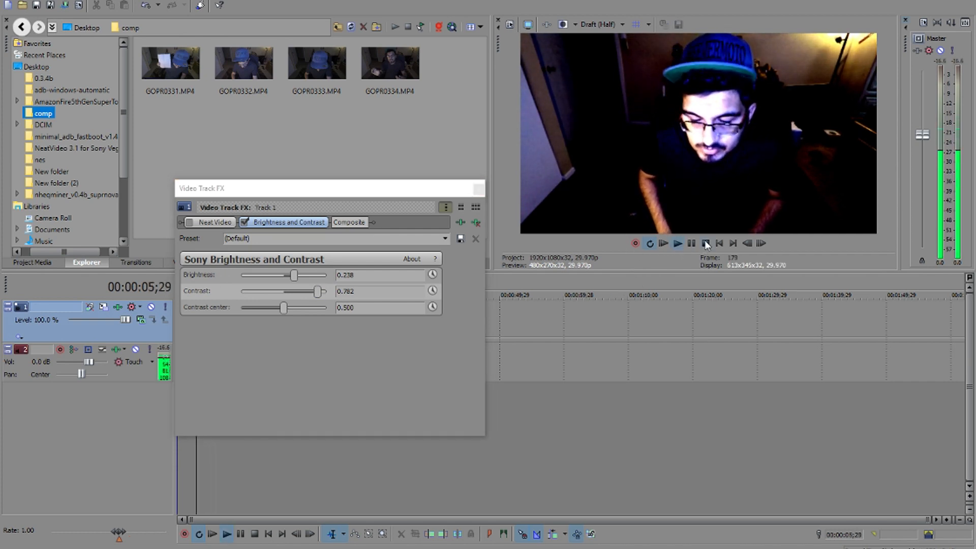
click(705, 243)
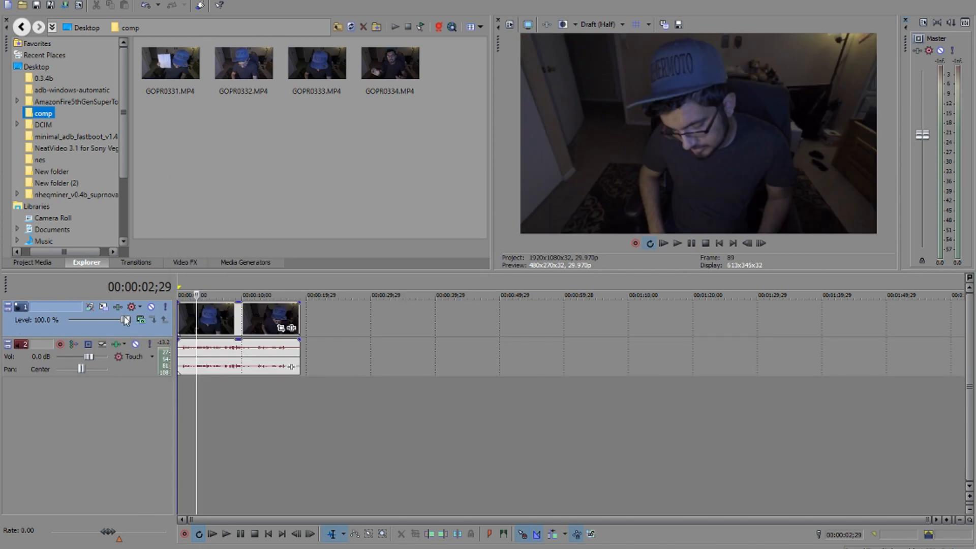
- Add the Neat Video effect to video track 1
click(118, 307)
click(286, 219)
click(786, 148)
click(785, 114)
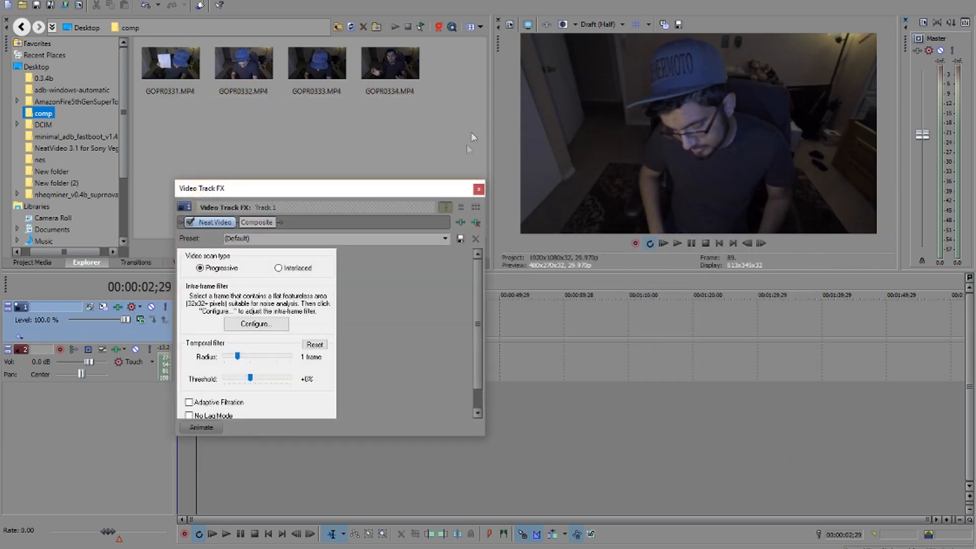
click(277, 325)
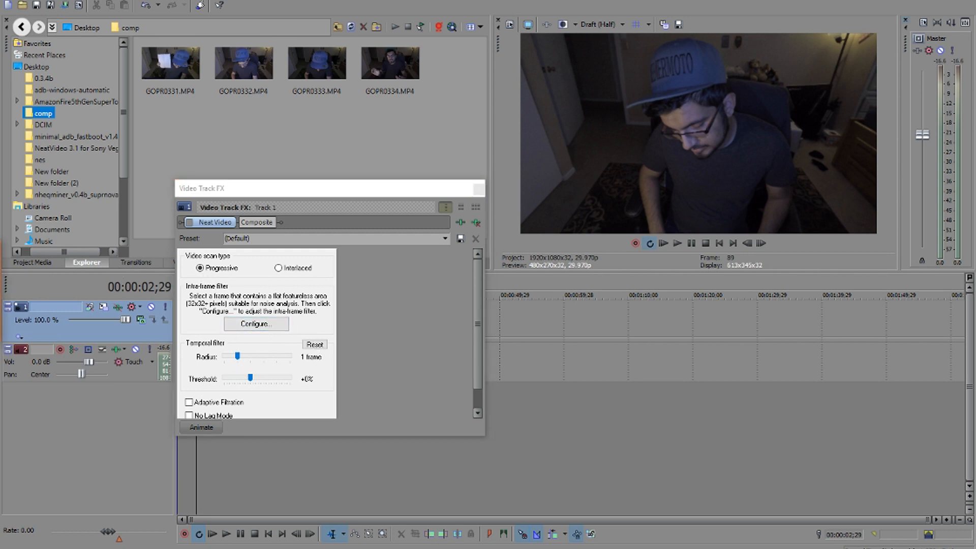
click(190, 223)
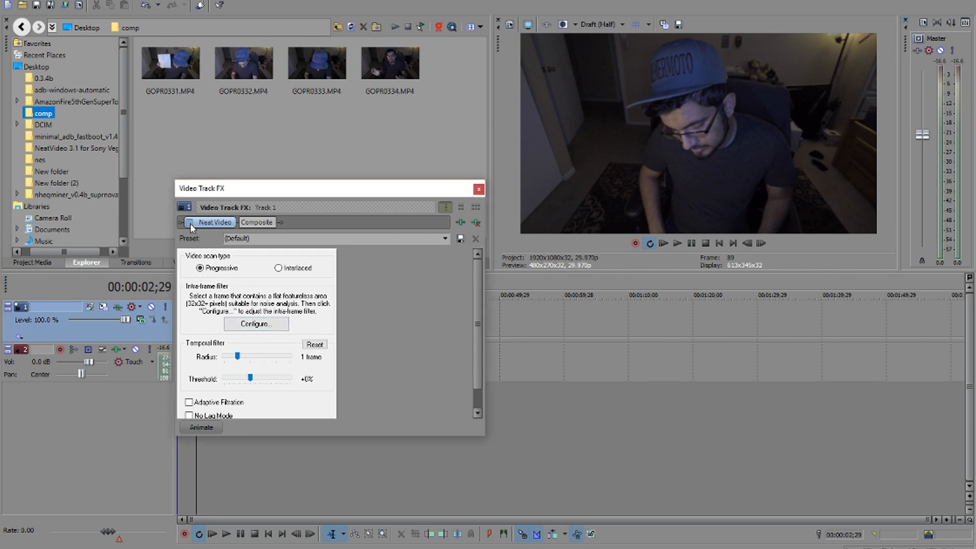
click(251, 325)
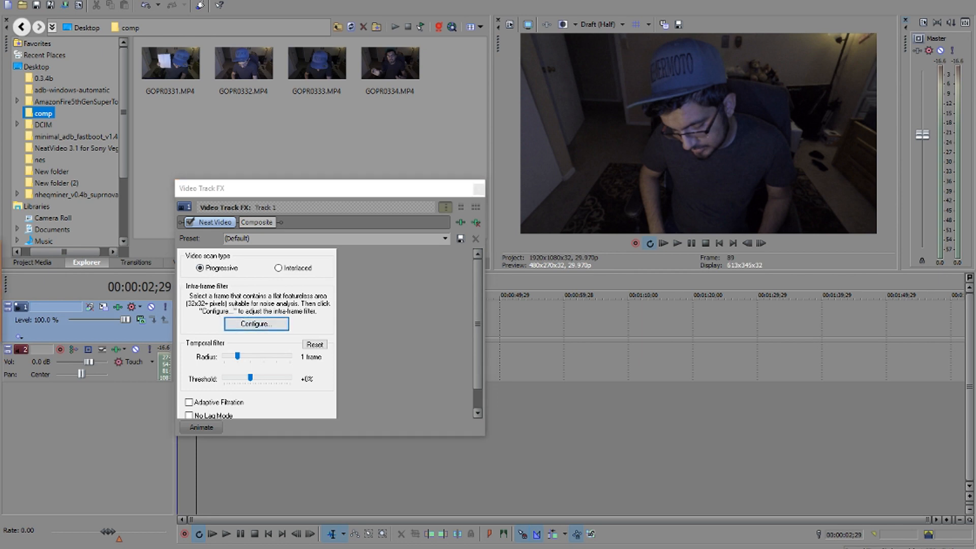
click(1, 248)
click(705, 244)
click(675, 244)
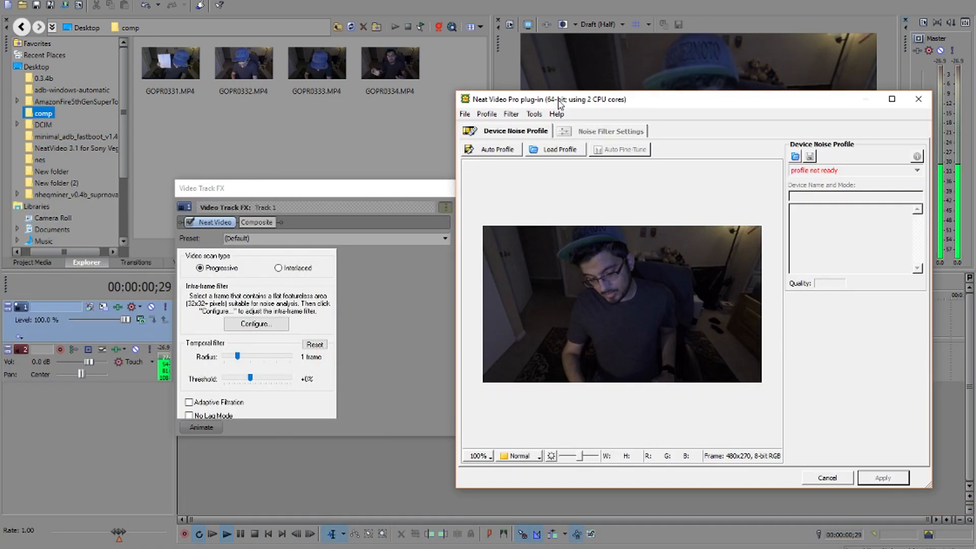
drag(560, 104, 302, 66)
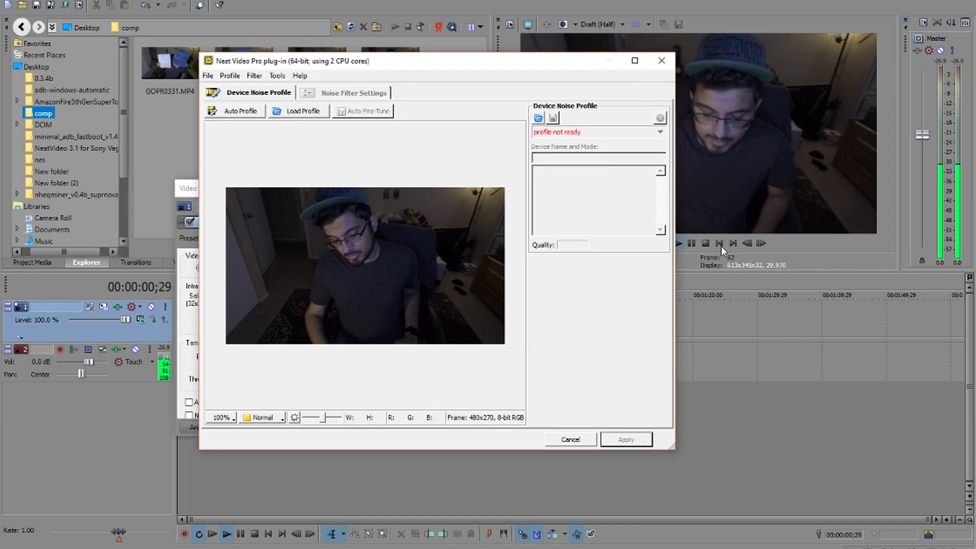
drag(570, 64, 569, 86)
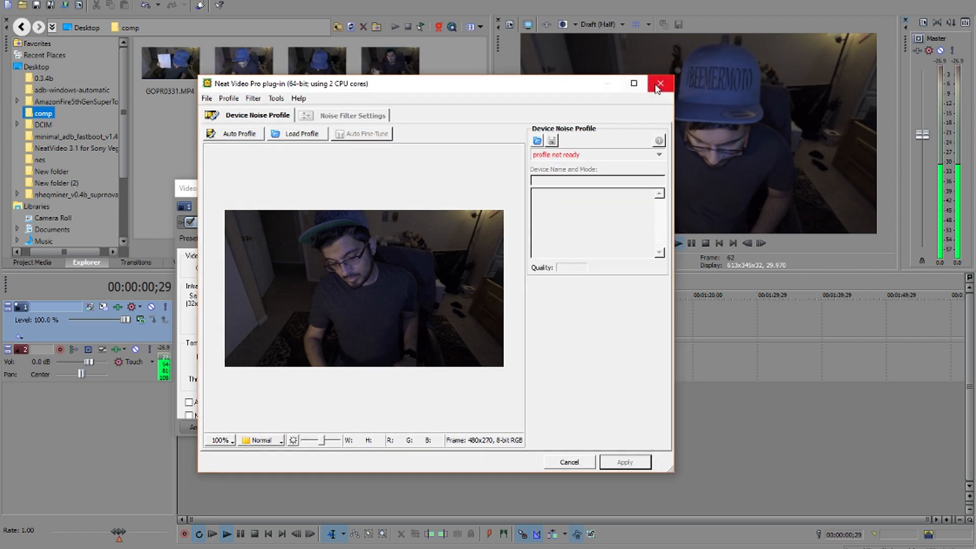
click(660, 84)
- Open the Neat Video configuration and build an automatic noise profile, accepting the small non-uniform sample area
click(256, 324)
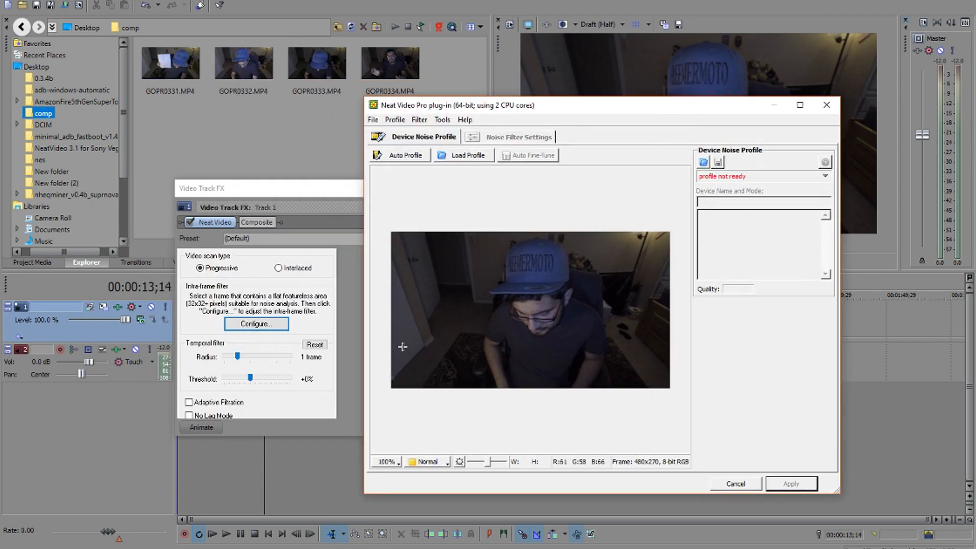
click(417, 155)
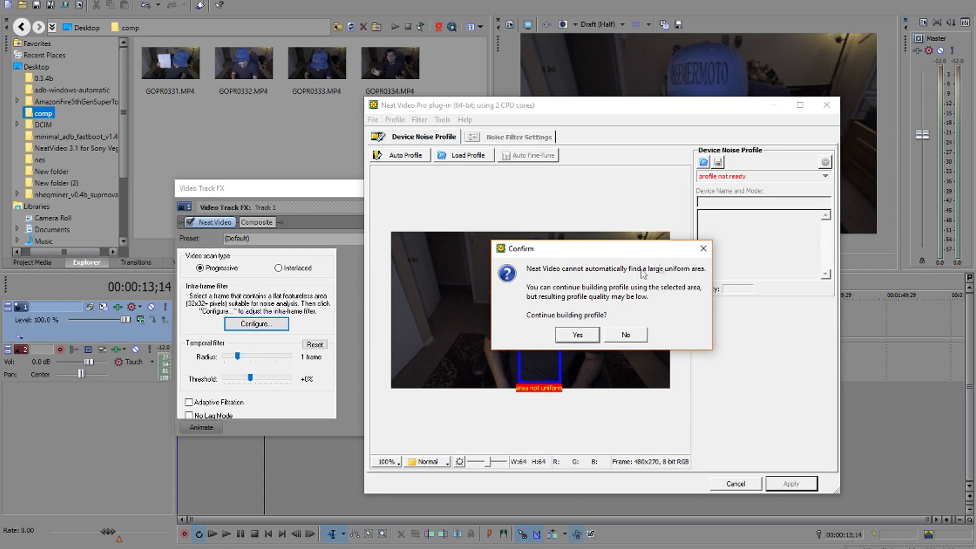
click(579, 336)
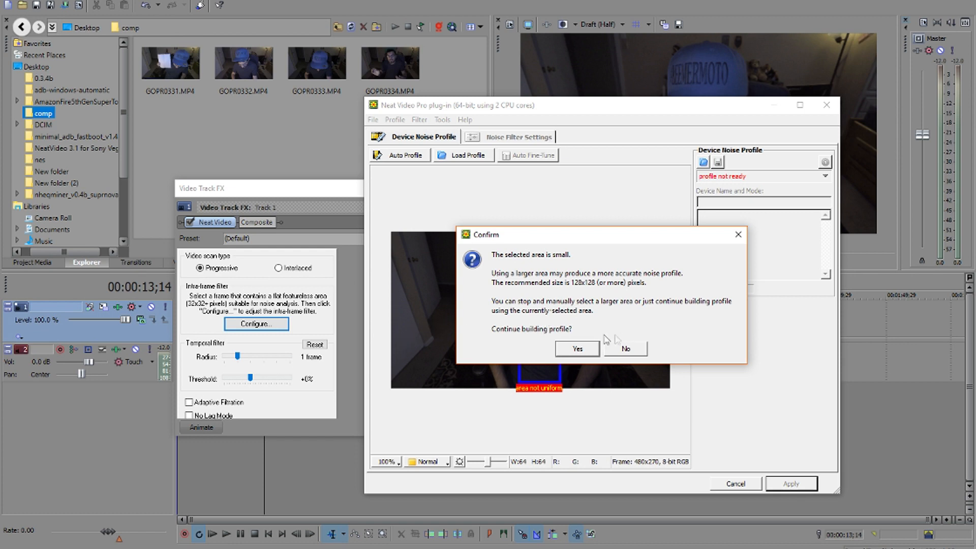
click(580, 349)
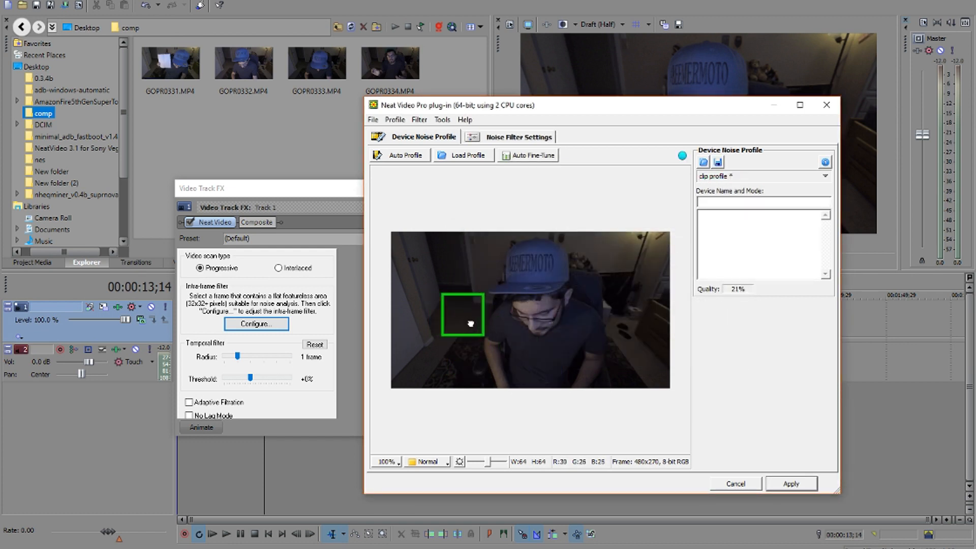
- Move the noise sample onto the wall at the frame's left edge, about 30 × 75 px, and apply the configuration
click(412, 343)
drag(431, 336, 410, 358)
drag(401, 318, 400, 315)
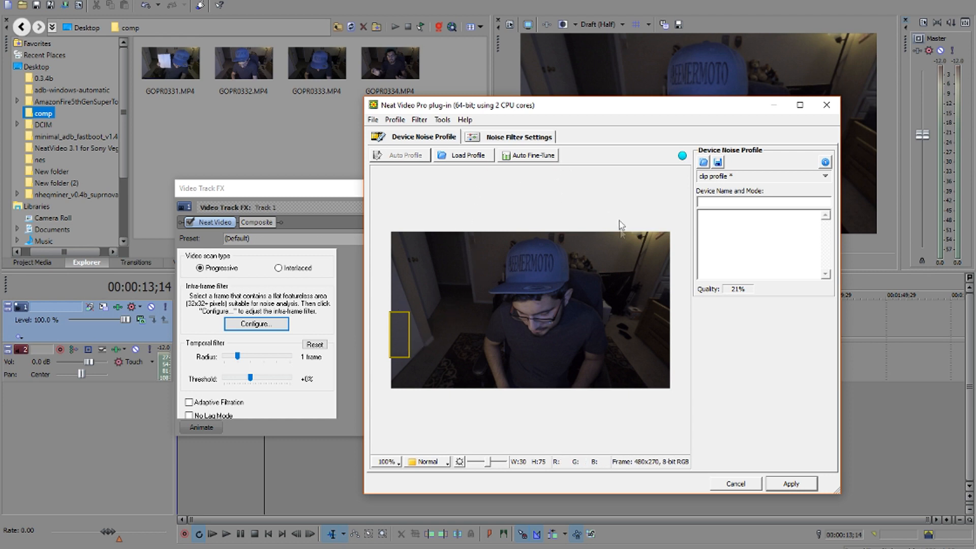
click(790, 484)
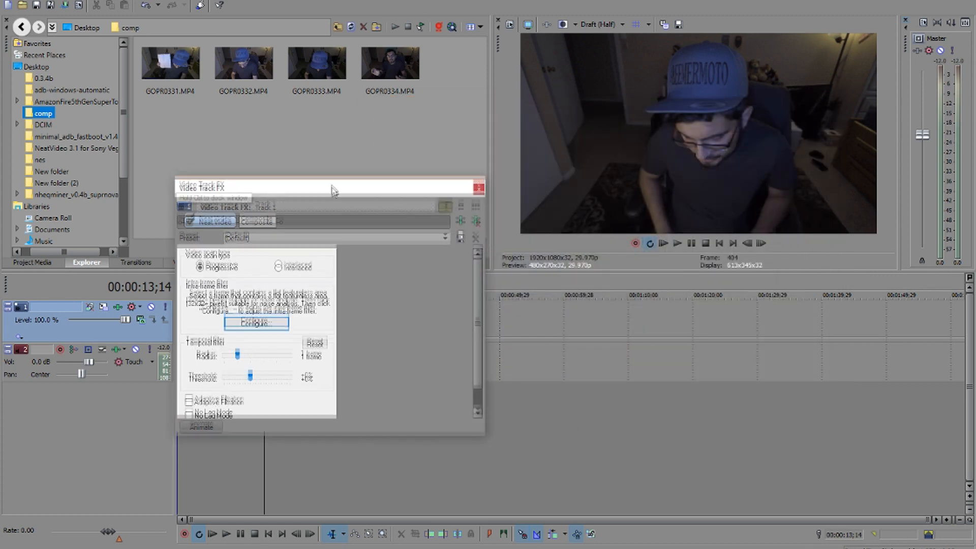
- Set Neat Video's temporal filter radius to 2 frames and threshold to +80%, and play back part of the clip
click(235, 348)
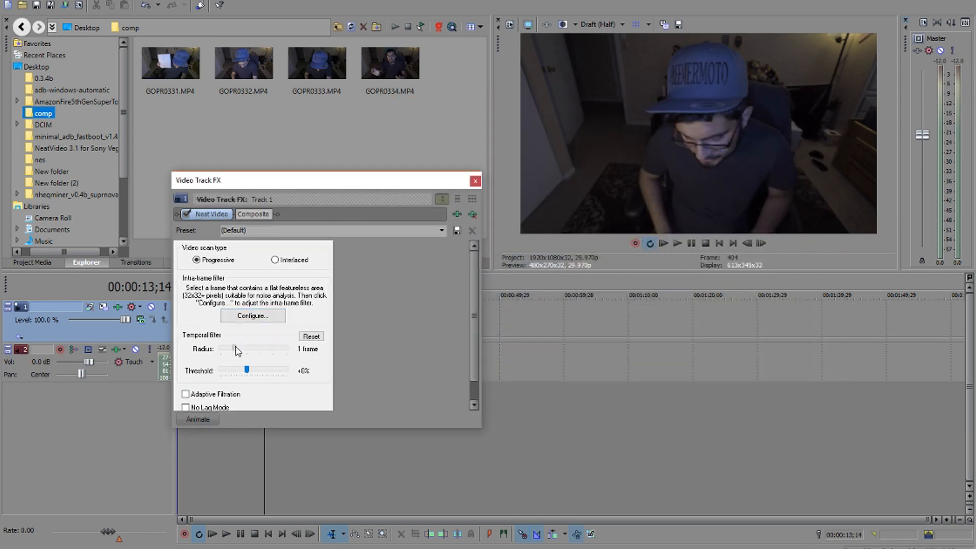
drag(242, 351, 247, 352)
drag(249, 374, 271, 376)
click(676, 243)
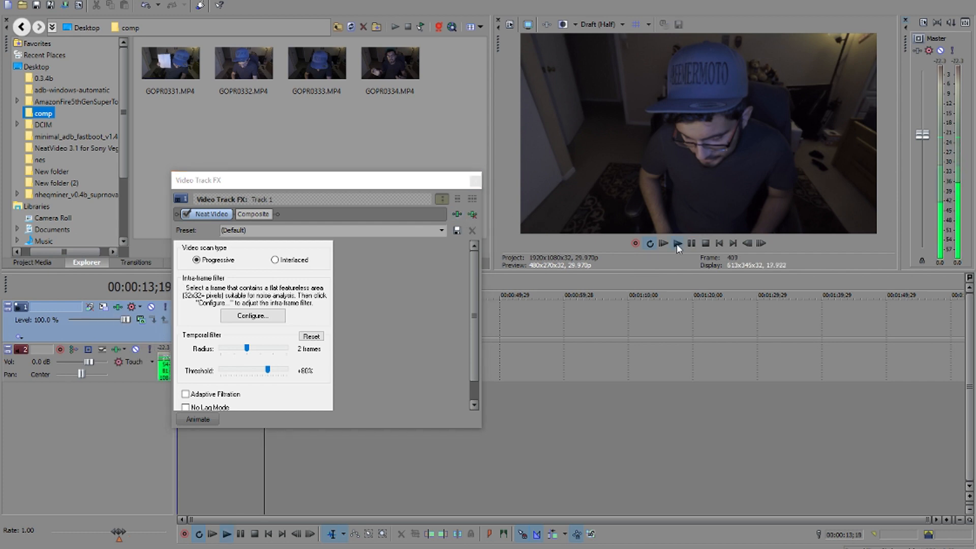
click(691, 245)
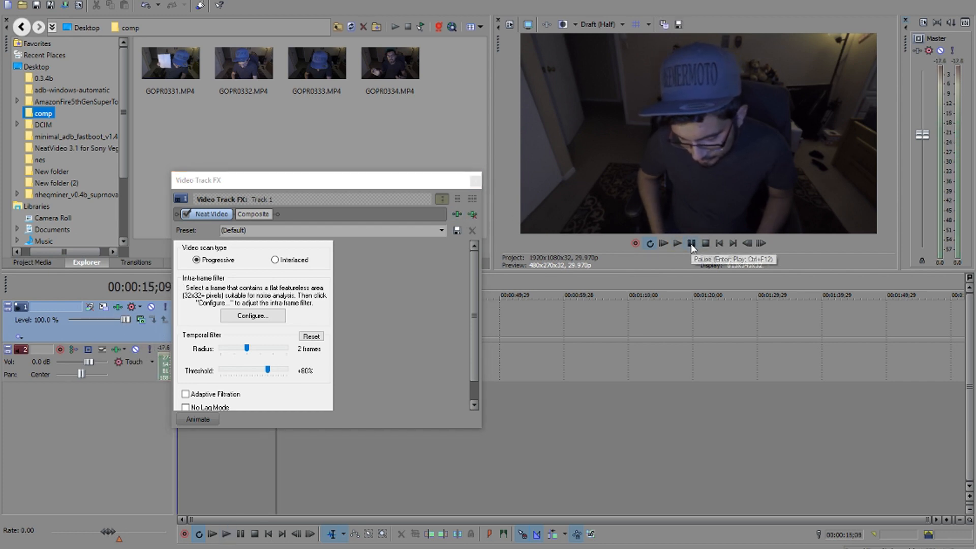
- Set the video preview quality to Draft (Quarter)
click(607, 20)
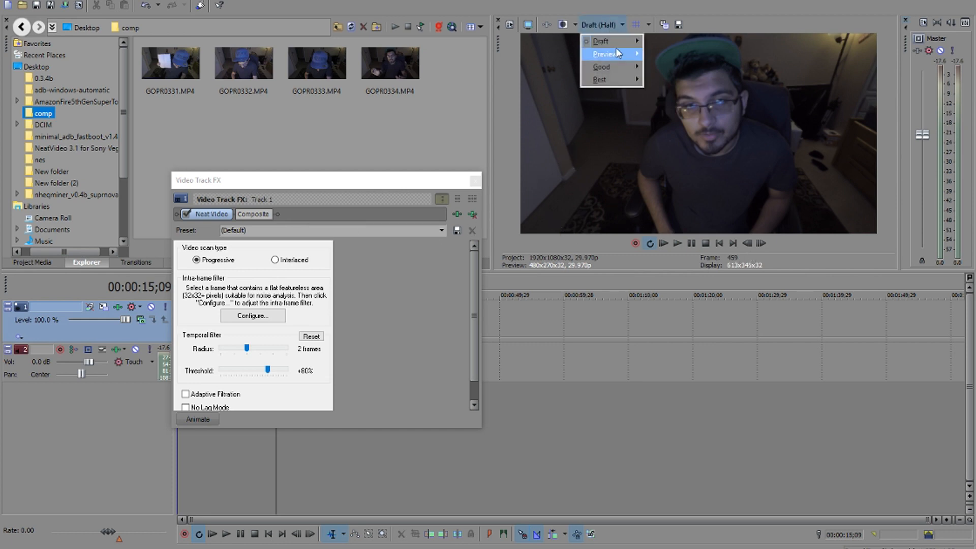
mouse_move(615, 44)
click(666, 80)
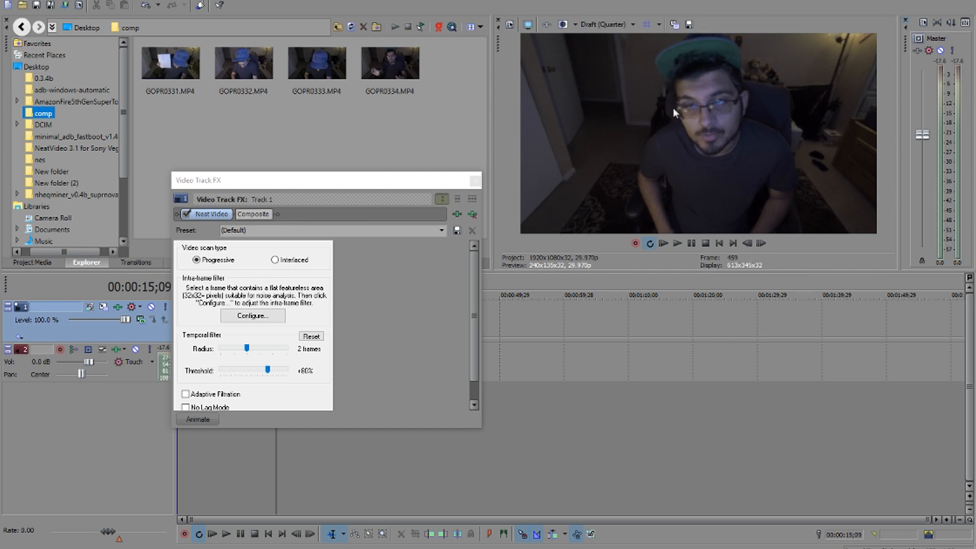
- Enable No Lag Mode for Neat Video and play the first seconds of the clip from the start
scroll(374, 389, down, 1)
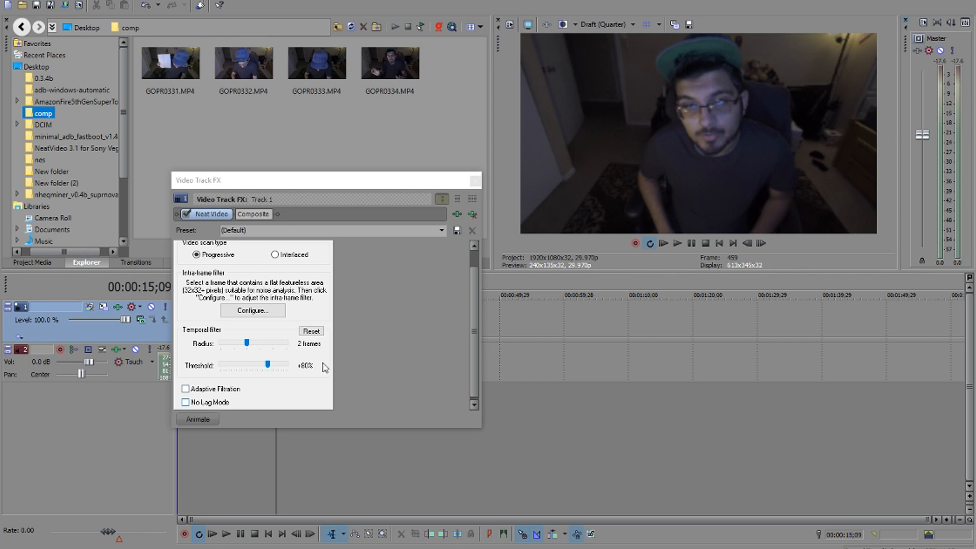
click(706, 242)
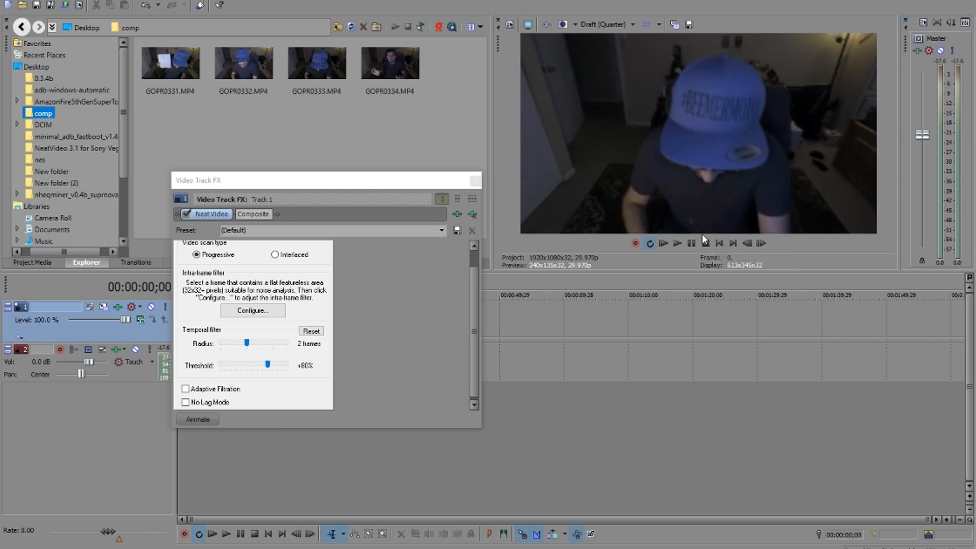
click(185, 405)
click(680, 242)
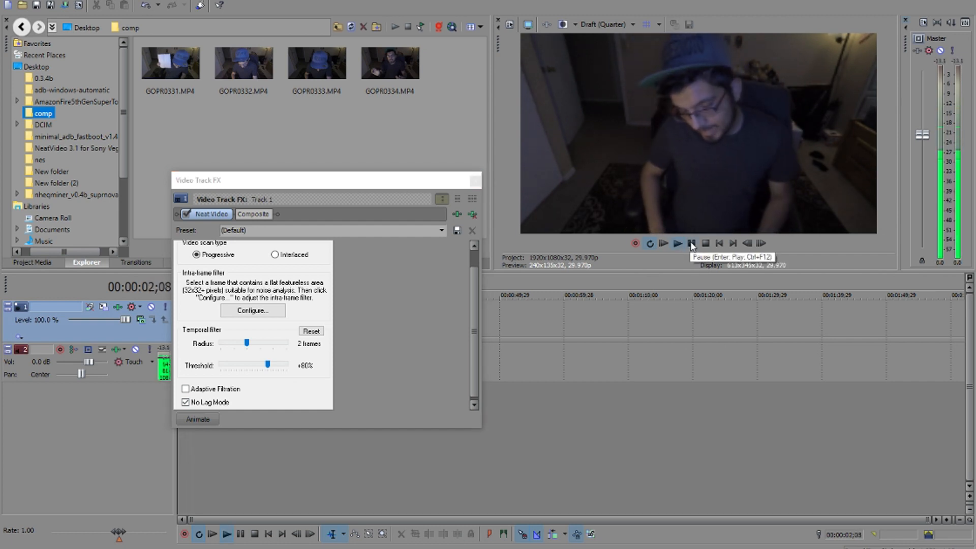
click(691, 244)
- Set the video preview quality to Draft (Half)
click(616, 25)
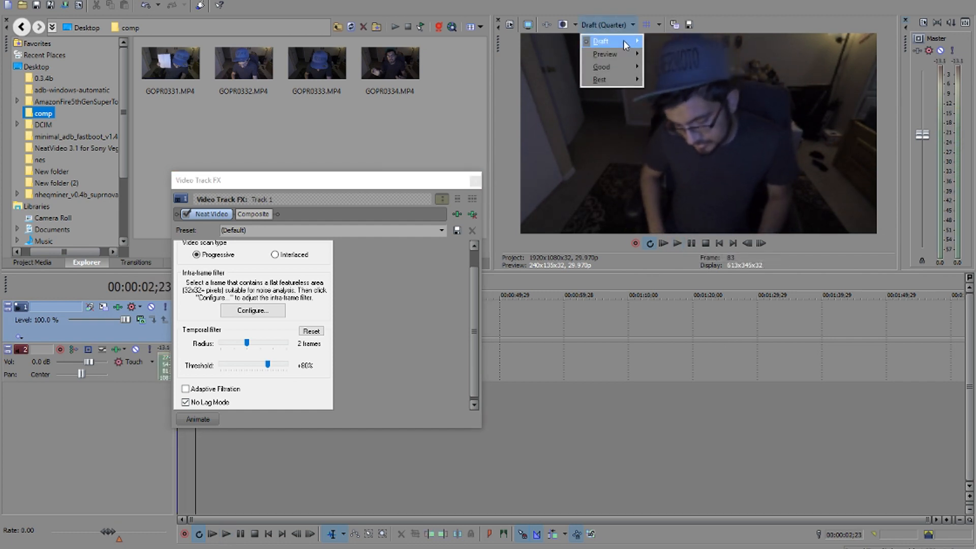
mouse_move(618, 41)
click(661, 66)
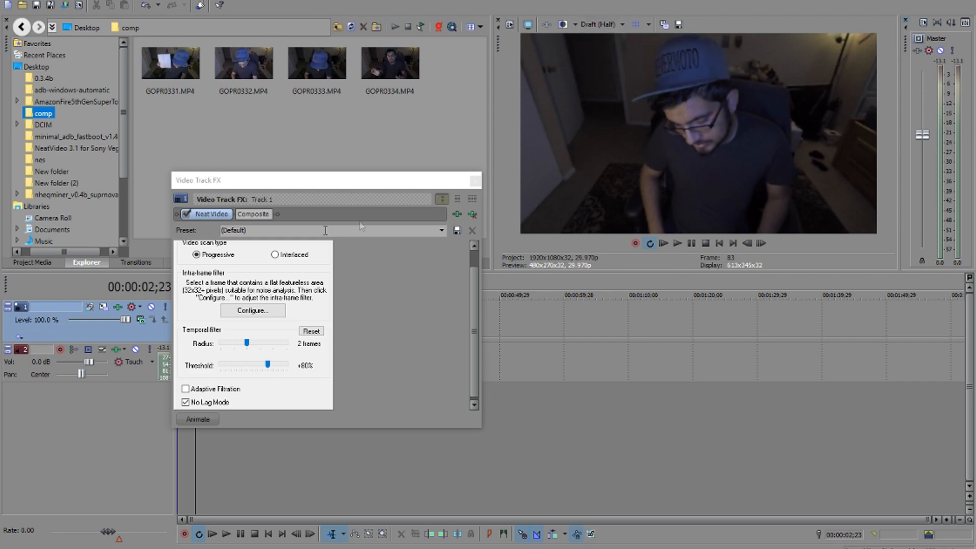
- Add Sony Brightness and Contrast after Neat Video on track 1, with brightness 0.184 and contrast 0.279
click(453, 214)
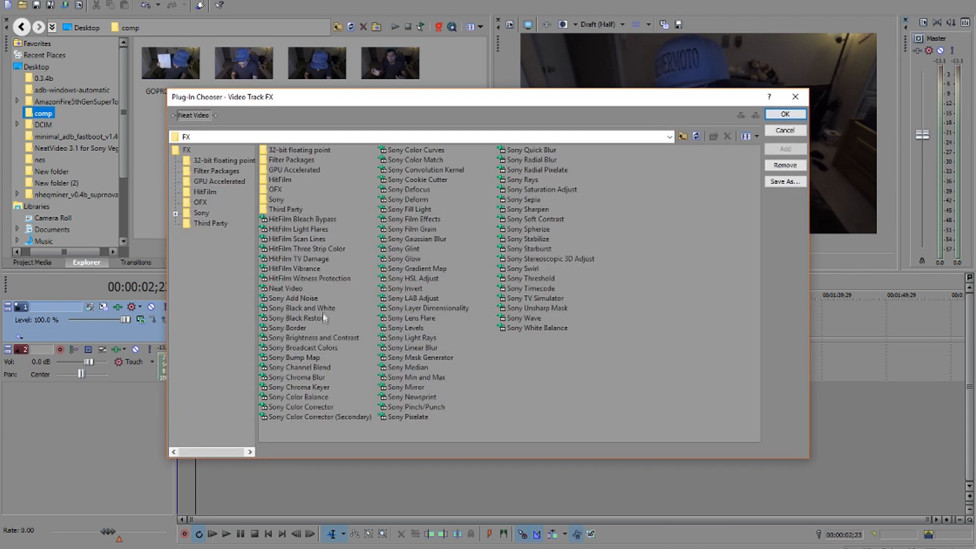
click(325, 337)
click(785, 149)
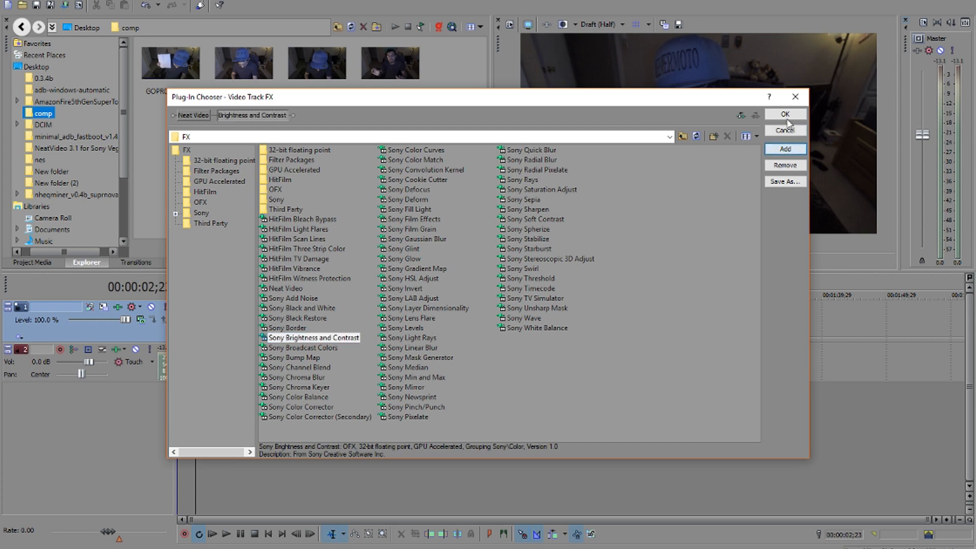
click(786, 114)
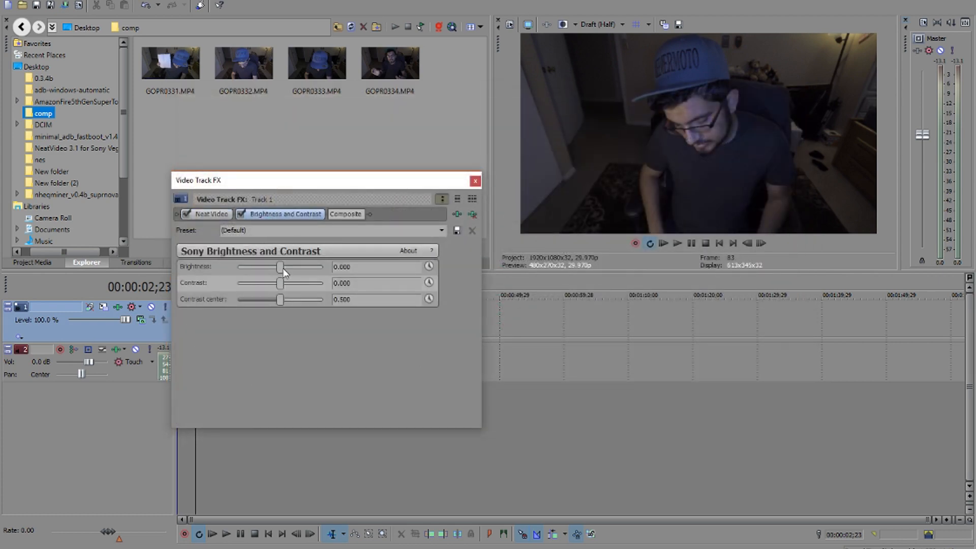
mouse_move(283, 267)
mouse_down()
mouse_move(284, 282)
mouse_move(311, 288)
mouse_move(294, 268)
mouse_move(291, 281)
mouse_up()
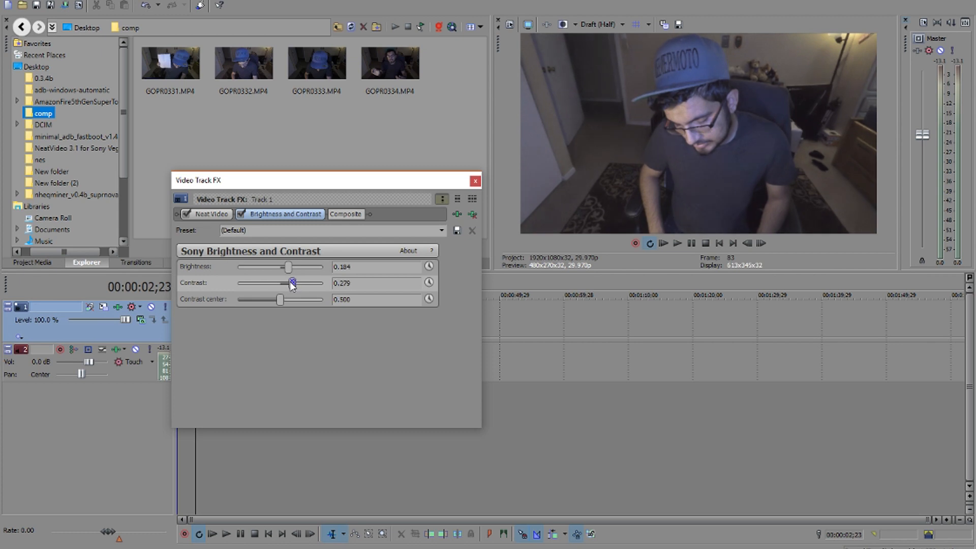